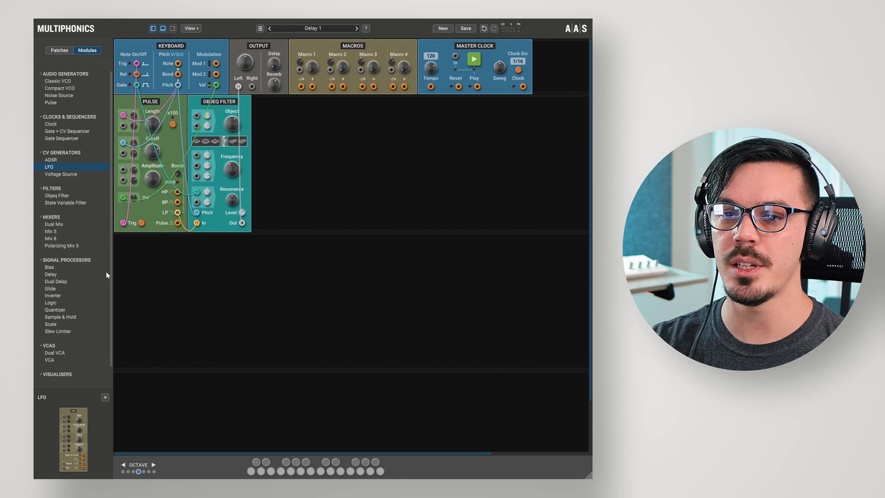
Insert a Delay after the Objeq Filter, take Output Left from Delay Out, and add a Dual Mix
drag(50, 274, 269, 139)
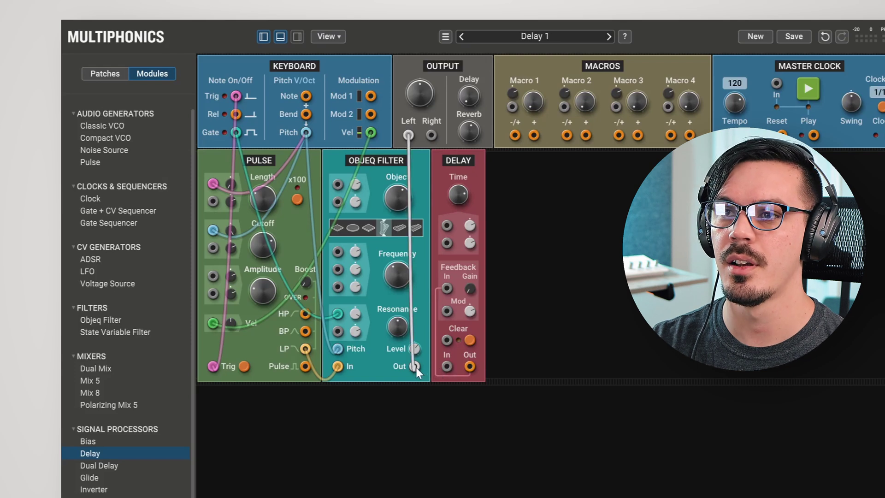
drag(415, 367, 408, 136)
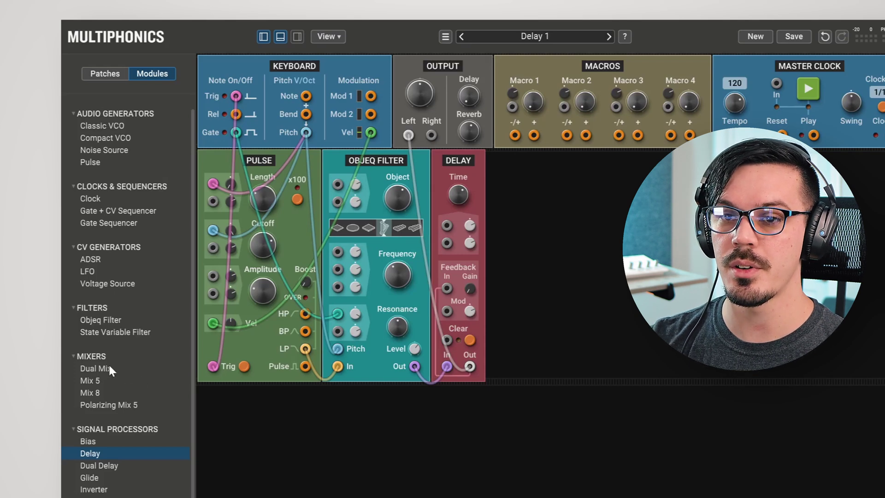
drag(109, 367, 509, 226)
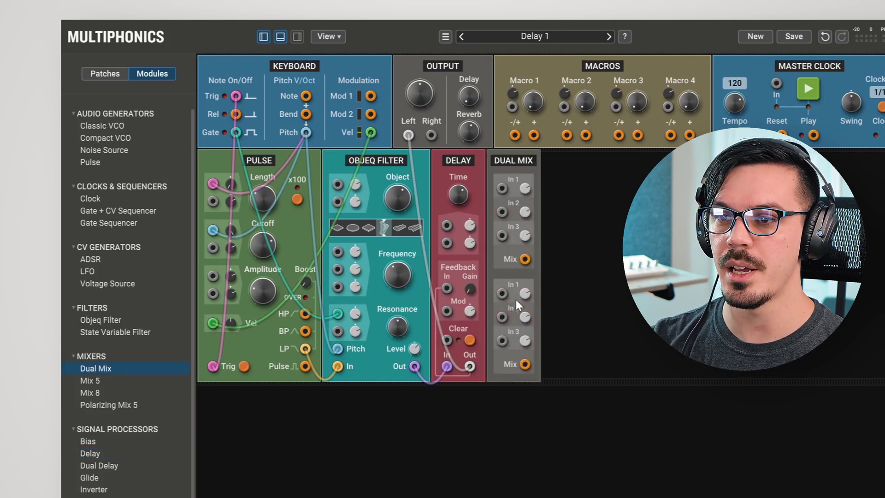
Patch Delay Out to Dual Mix In 2, the dry filter to In 1, and the mix to Output Left
drag(471, 363, 504, 212)
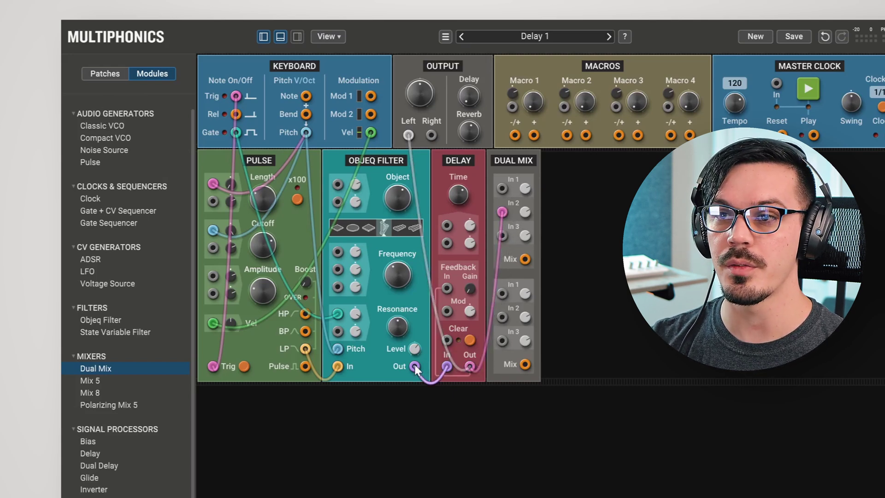
drag(415, 365, 501, 184)
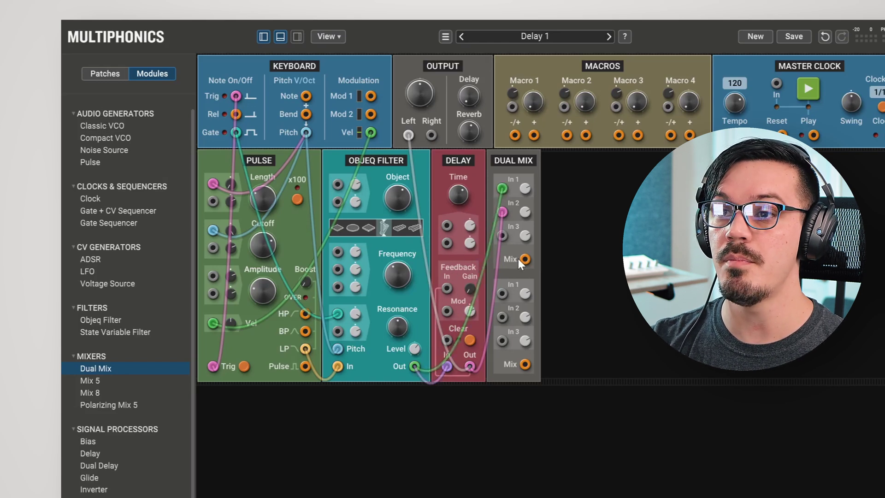
drag(524, 259, 408, 135)
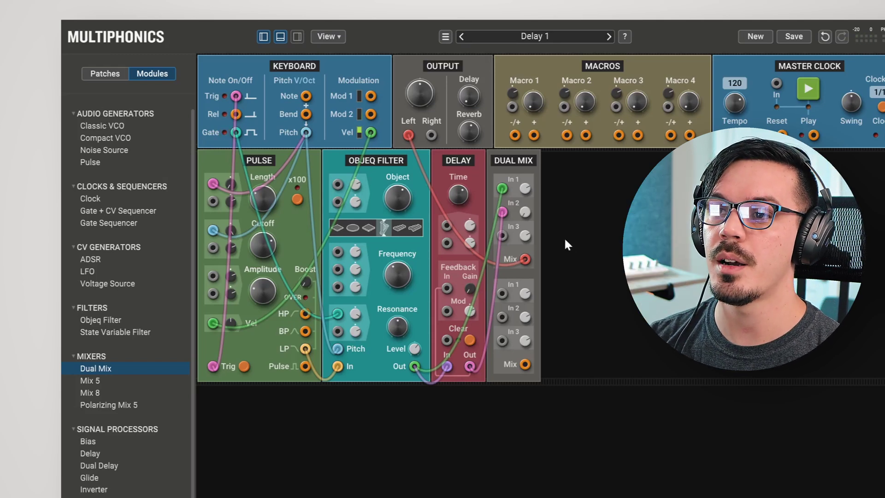
Raise the Dual Mix In 2 level to 52%
mouse_move(525, 212)
scroll(525, 213, up, 4)
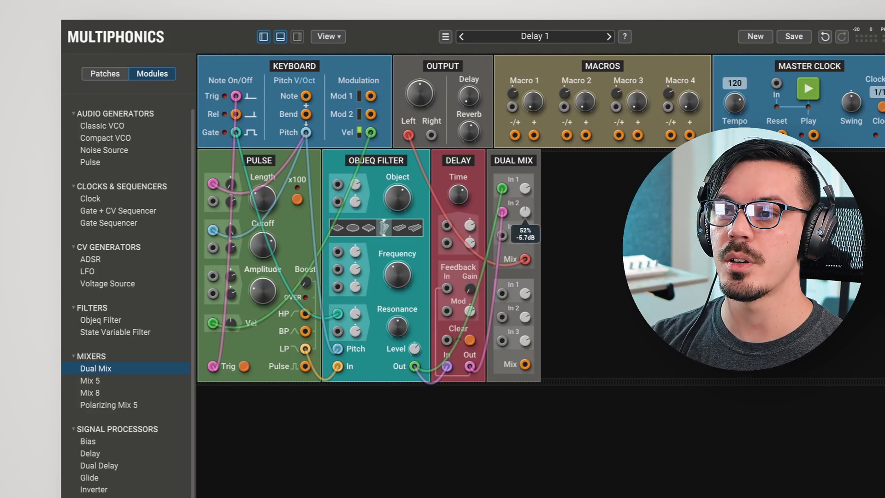
scroll(525, 213, up, 2)
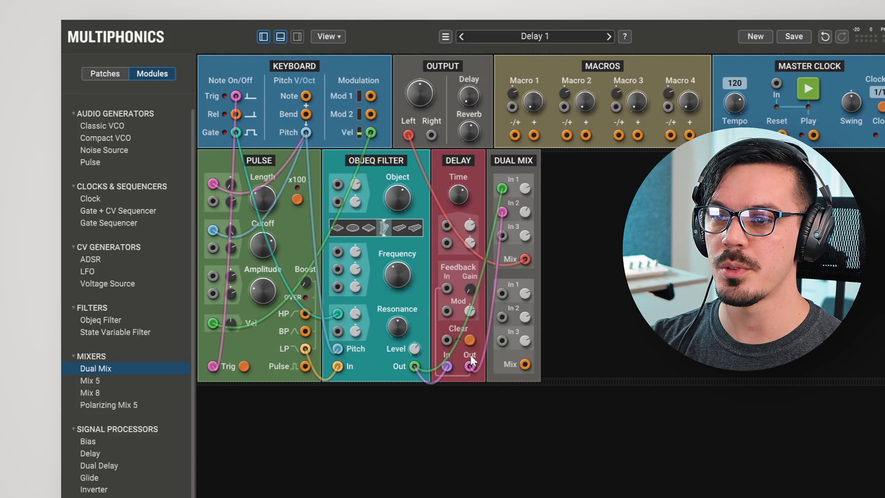
drag(470, 361, 469, 267)
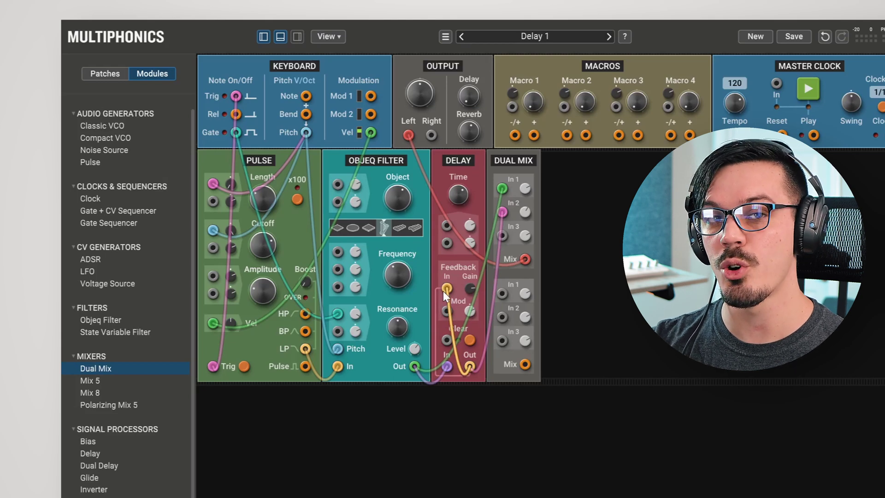
drag(444, 291, 455, 282)
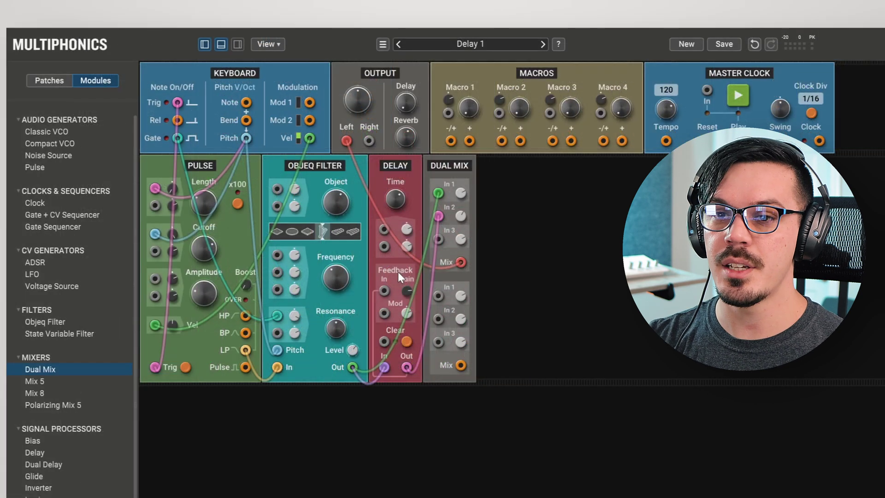
drag(91, 334, 441, 252)
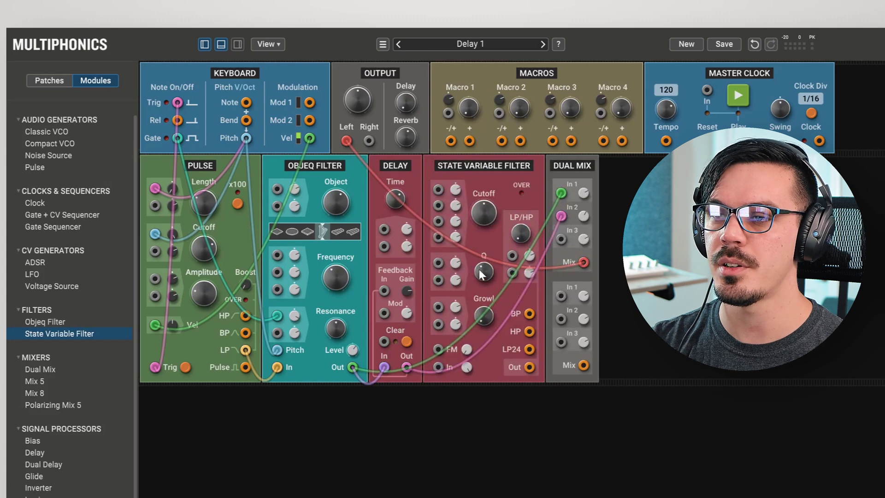
Set the State Variable Filter to Q 0.13 and cutoff 2404 Hz, looping Delay Out through it into feedback
drag(481, 275, 480, 293)
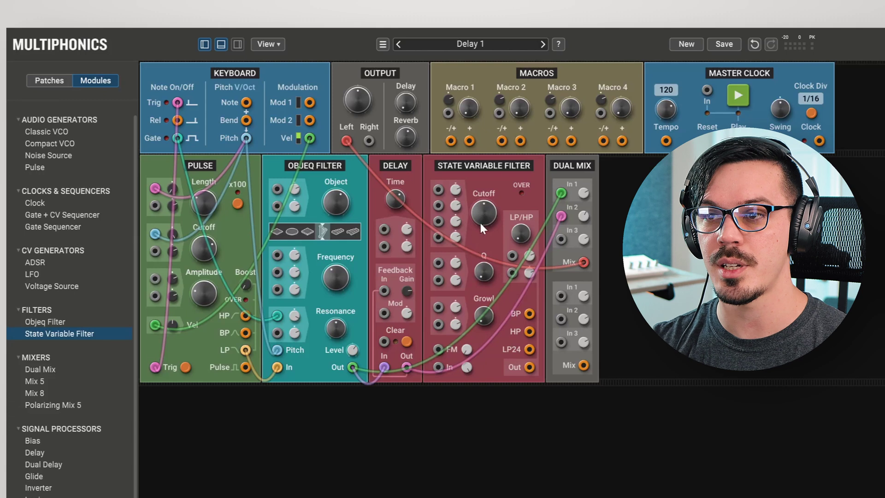
drag(480, 223, 480, 216)
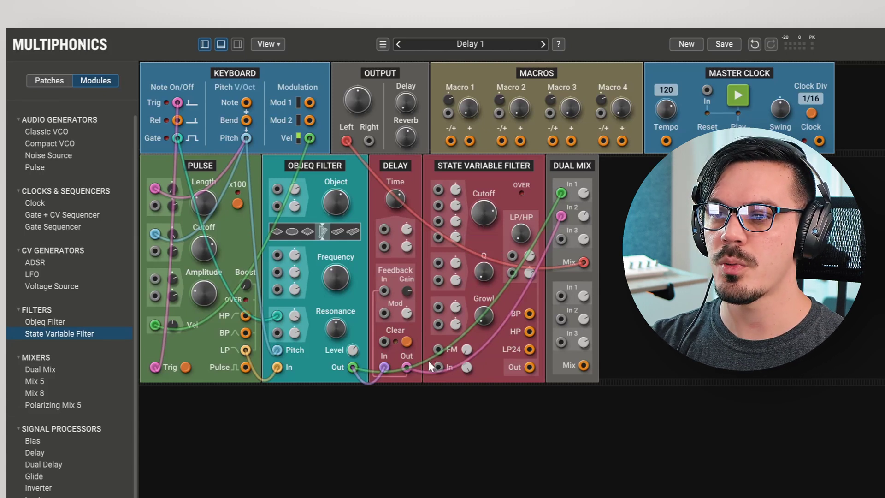
drag(405, 365, 413, 366)
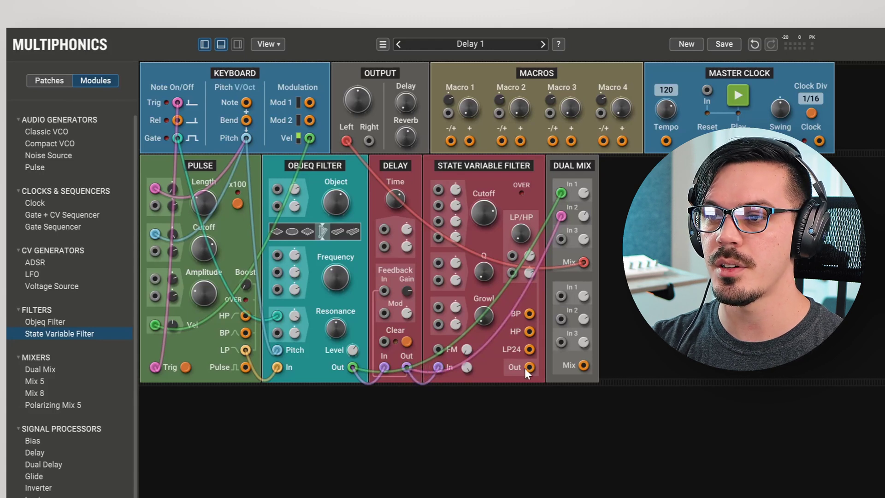
drag(528, 367, 385, 291)
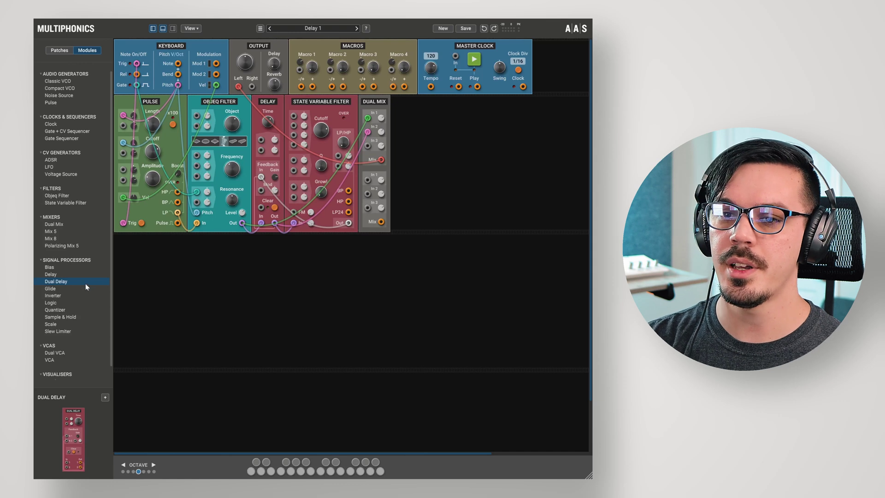
Swap the Delay for a Dual Delay fed by Objeq, with Out 1 through the filter into Feedback In 2
drag(81, 280, 303, 159)
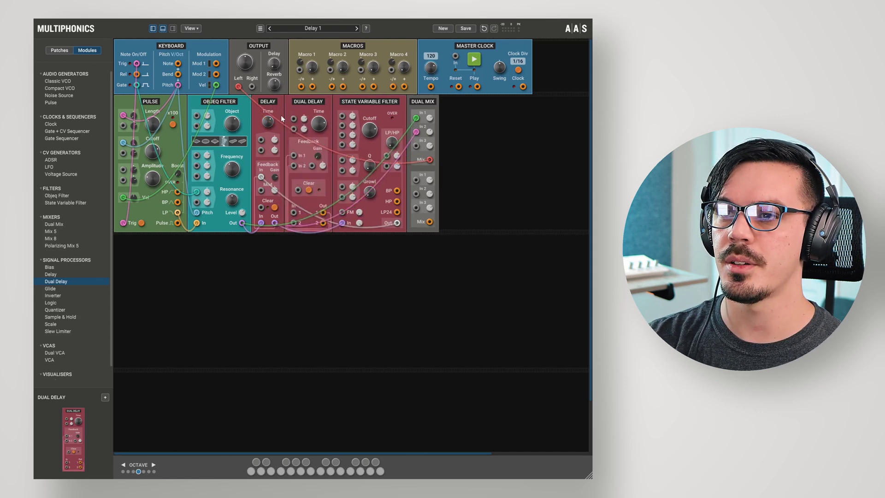
key(Delete)
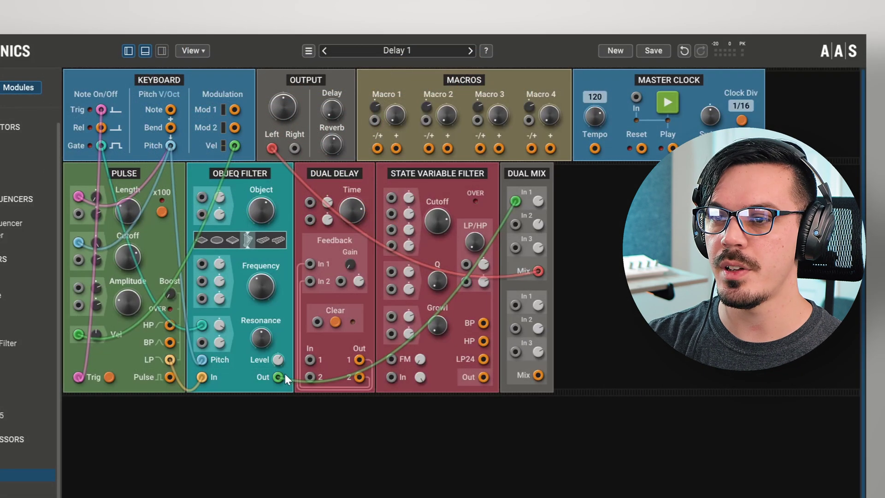
drag(284, 374, 309, 357)
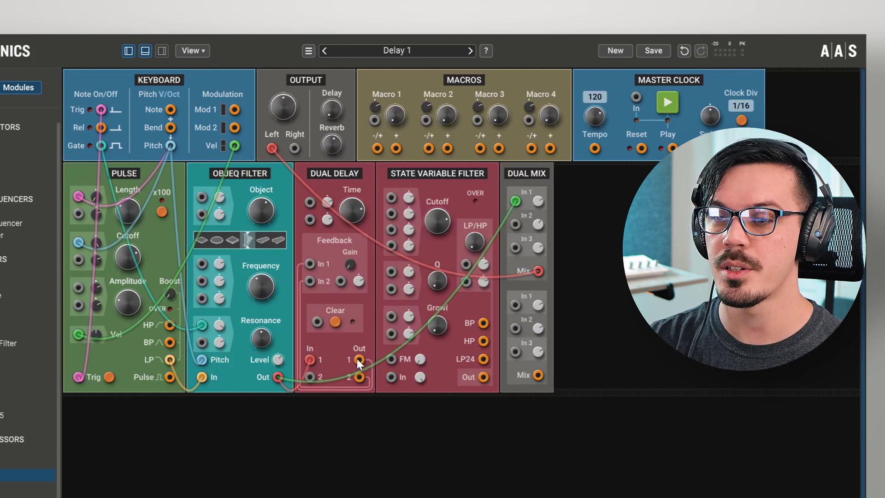
drag(360, 362, 388, 376)
drag(482, 377, 311, 284)
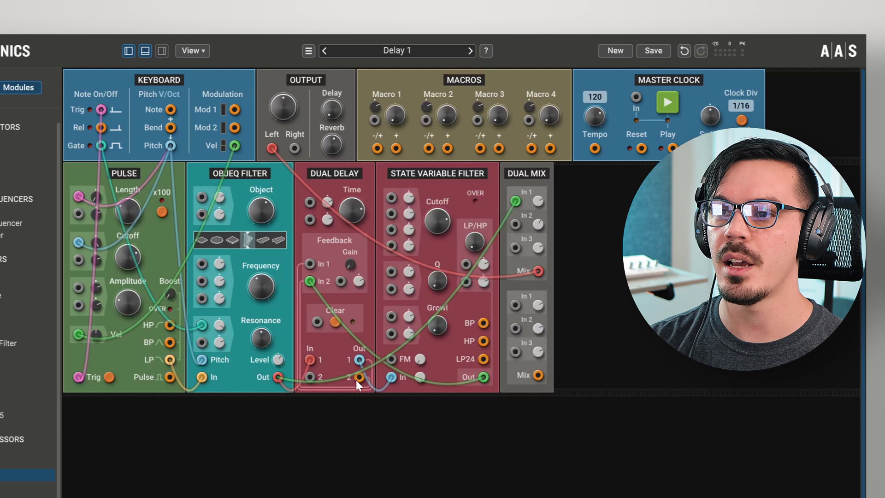
Cross-feed Out 2 into Feedback In 1, mix both delay outputs and the dry filter, lower mixer to Output Right
drag(356, 380, 309, 265)
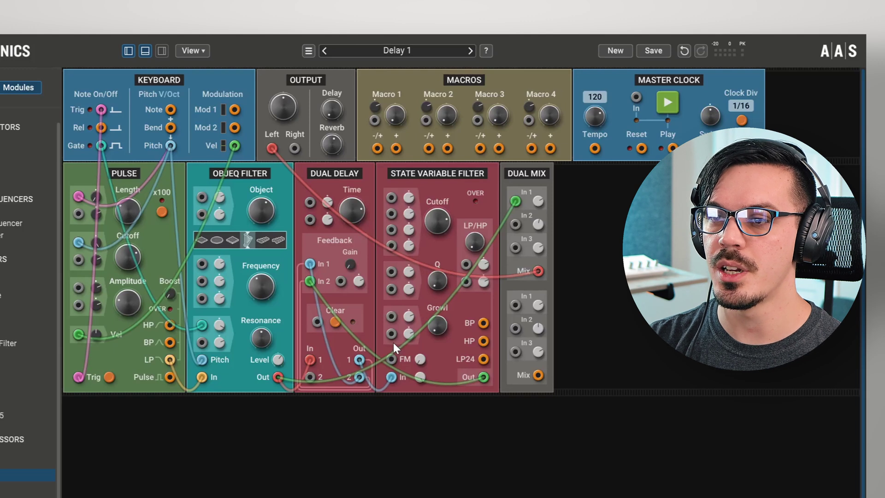
drag(359, 359, 512, 225)
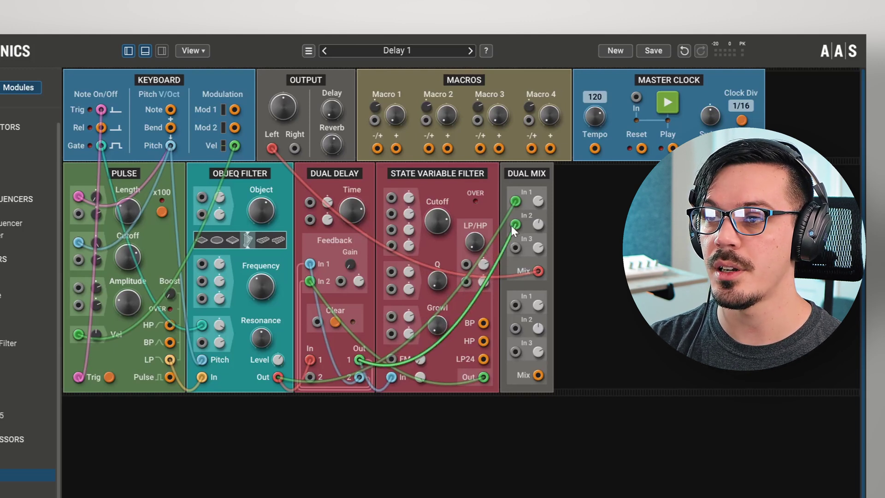
drag(360, 375, 514, 327)
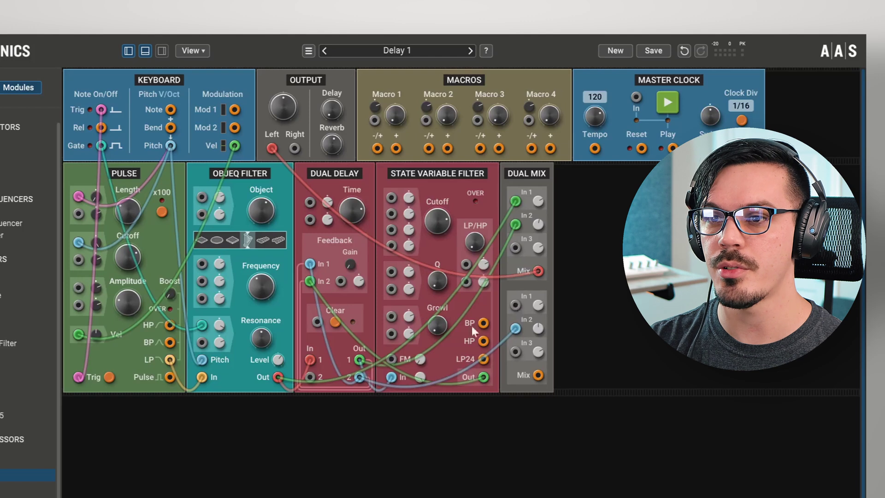
drag(279, 376, 515, 305)
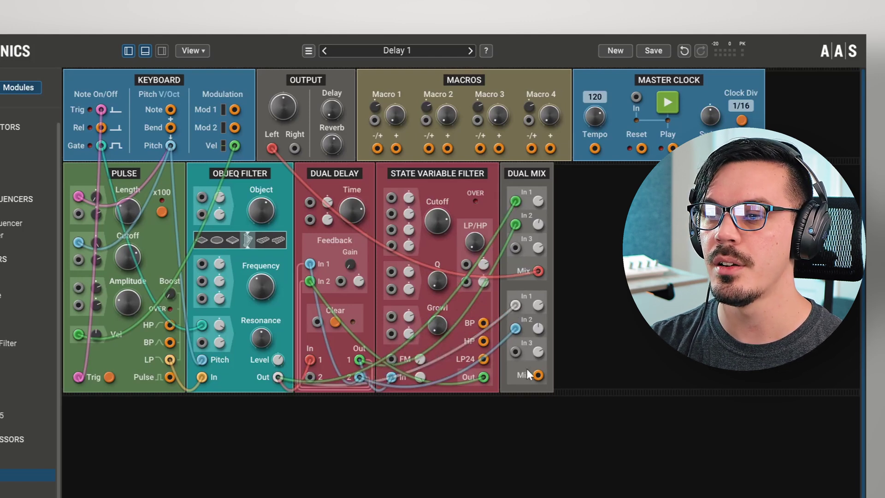
drag(537, 375, 295, 149)
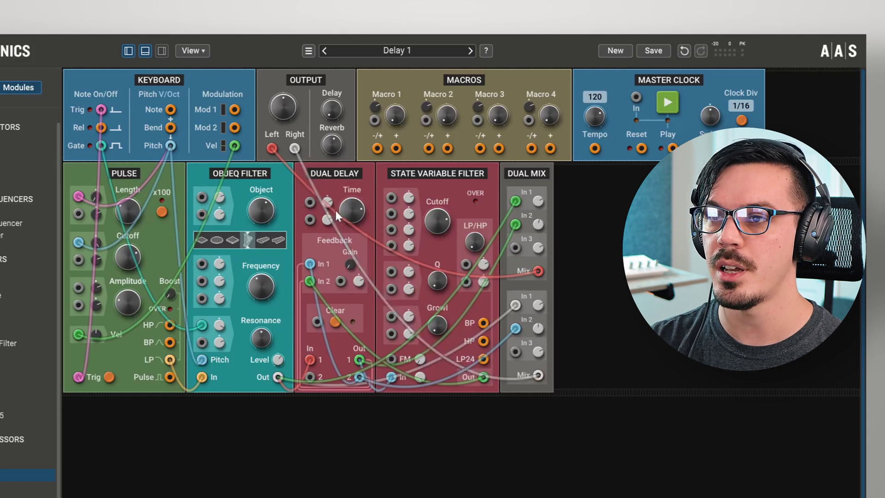
Set delay time to about 237 ms and feedback gain to 50%, then add an LFO before the Dual Delay
drag(351, 211, 351, 205)
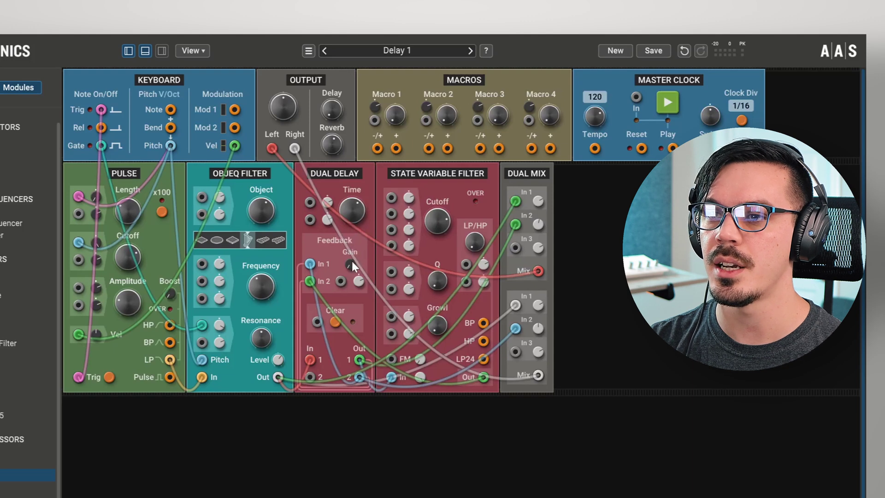
drag(352, 260, 353, 244)
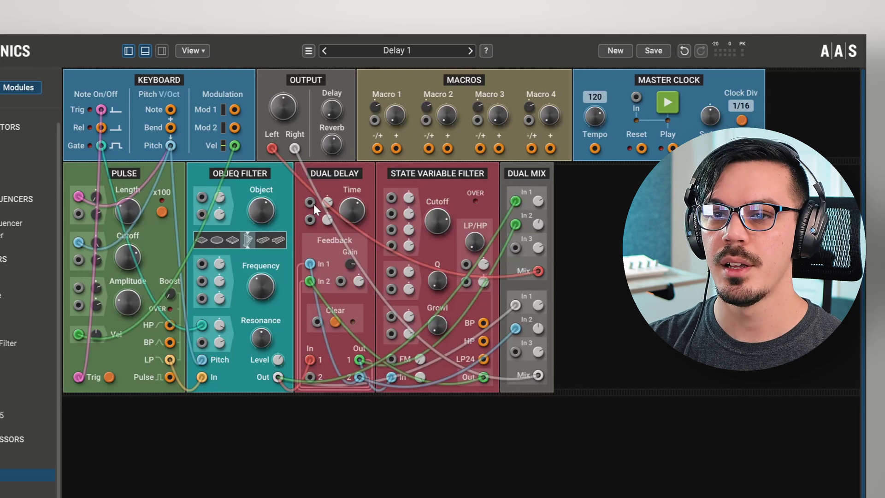
drag(28, 282, 315, 237)
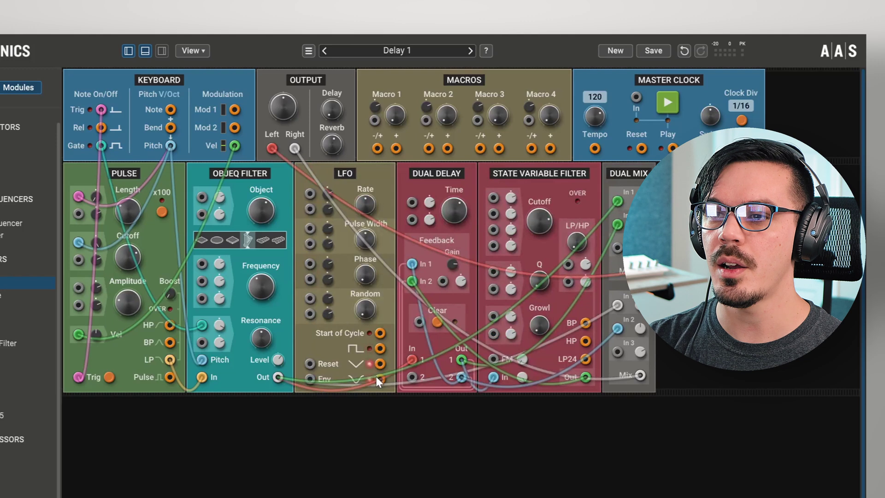
Cable the LFO output into the Dual Delay's Time CV input
drag(375, 376, 413, 203)
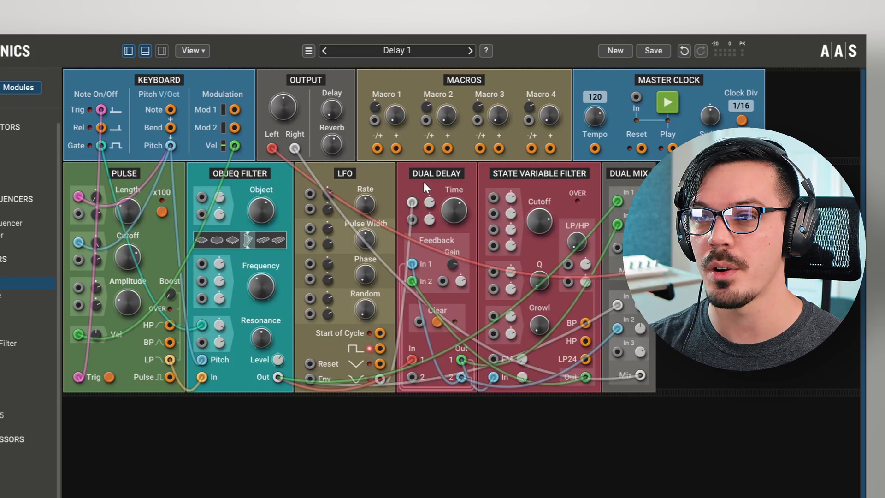
Turn the Dual Delay's Time CV attenuator down to about 1%
click(429, 202)
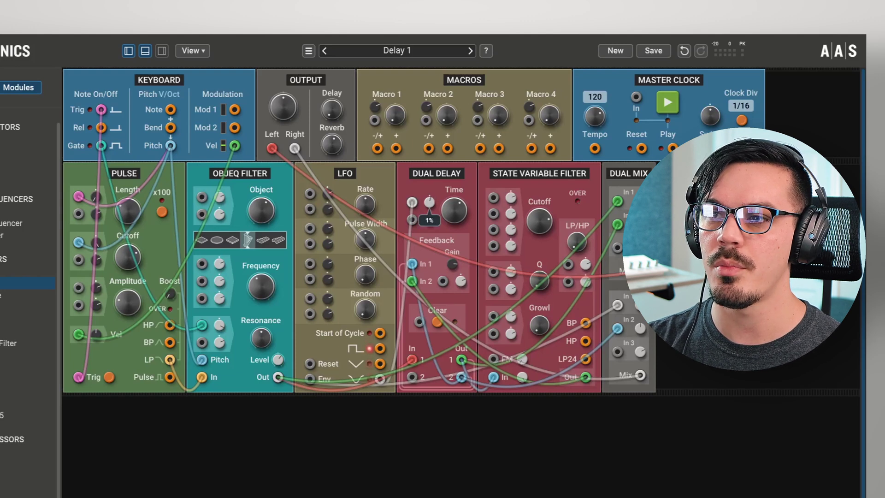
drag(429, 203, 427, 213)
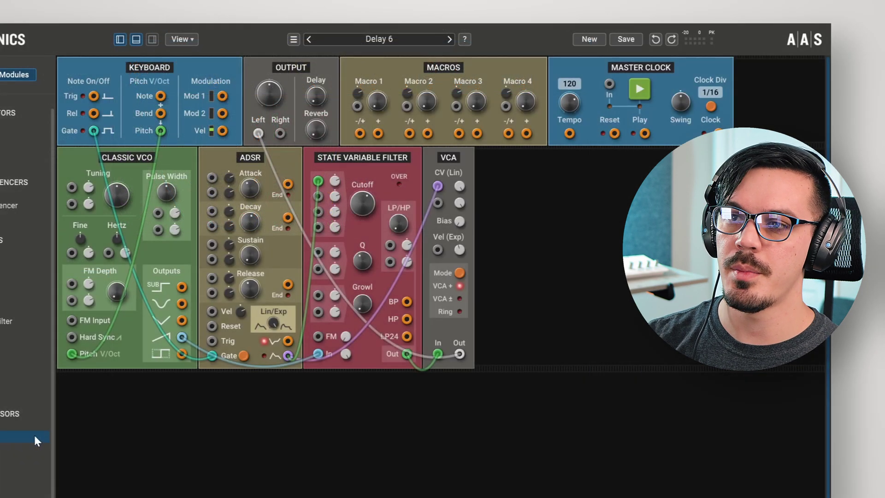
Route the ADSR through a new Delay at about 260 ms into the filter, plus a direct ADSR-to-filter cable
drag(37, 440, 315, 225)
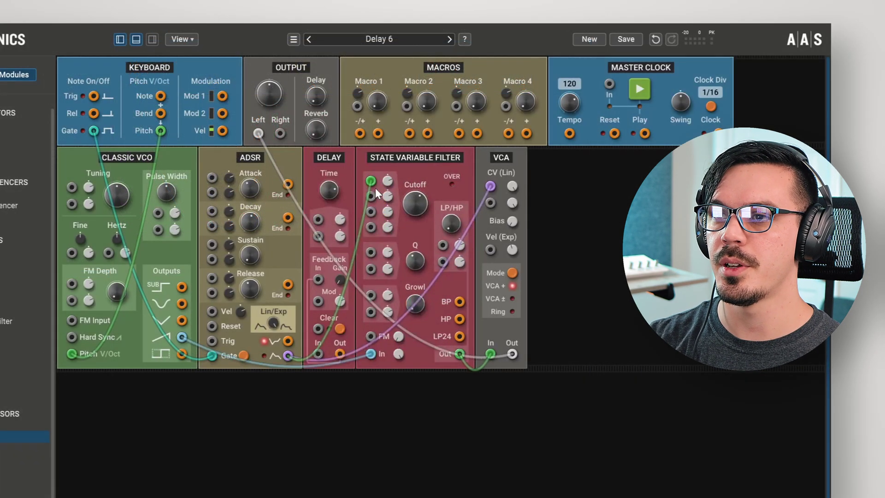
mouse_move(372, 181)
mouse_down()
mouse_move(310, 316)
mouse_move(319, 352)
mouse_move(363, 301)
mouse_move(382, 230)
mouse_move(370, 183)
mouse_up()
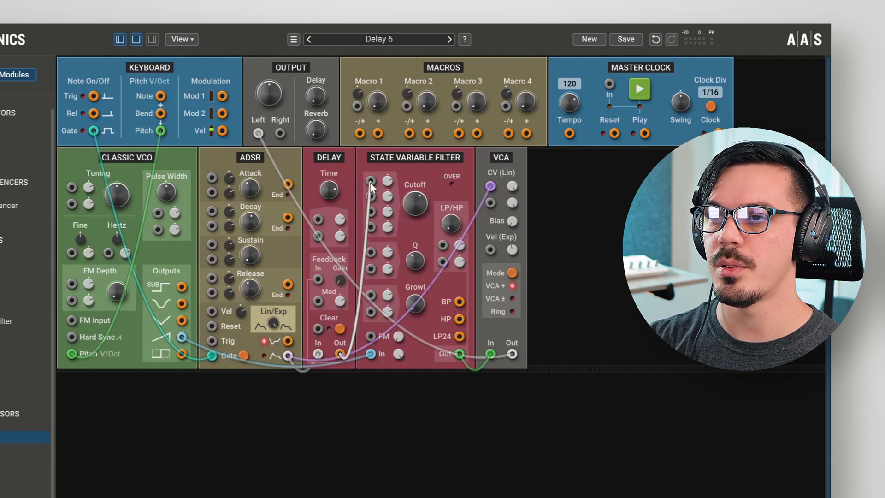
drag(369, 182, 370, 180)
mouse_move(328, 190)
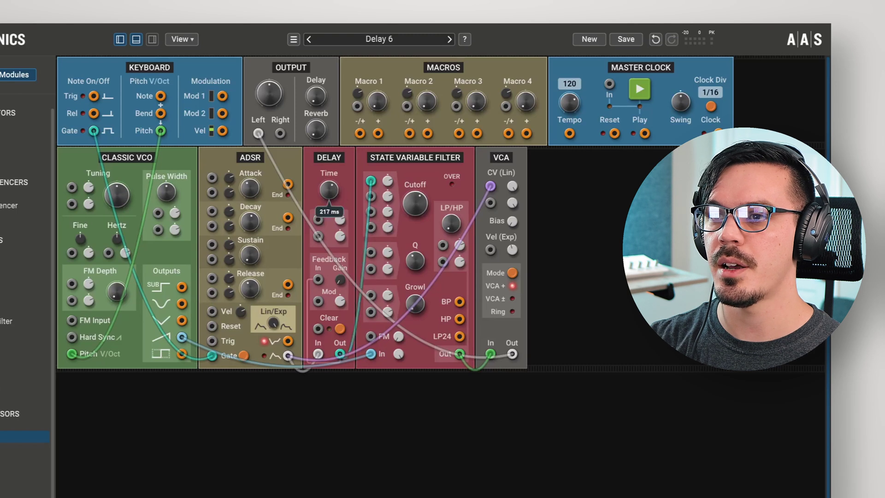
drag(328, 190, 328, 187)
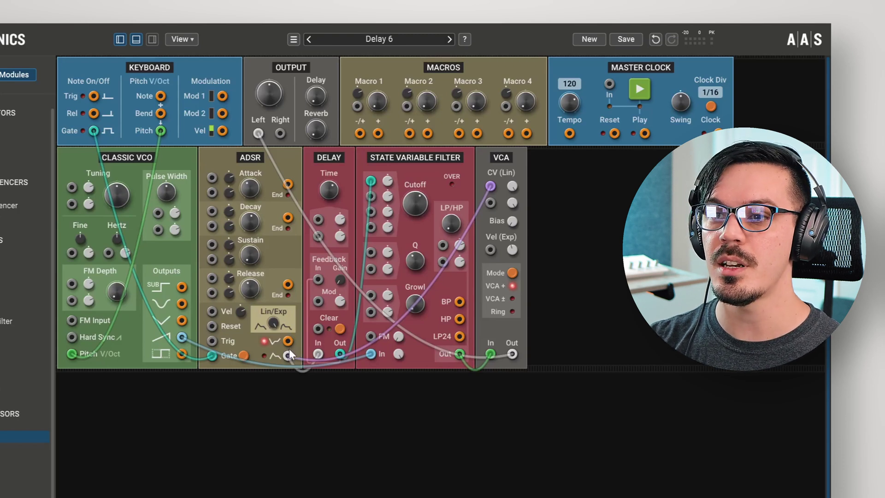
drag(288, 354, 371, 196)
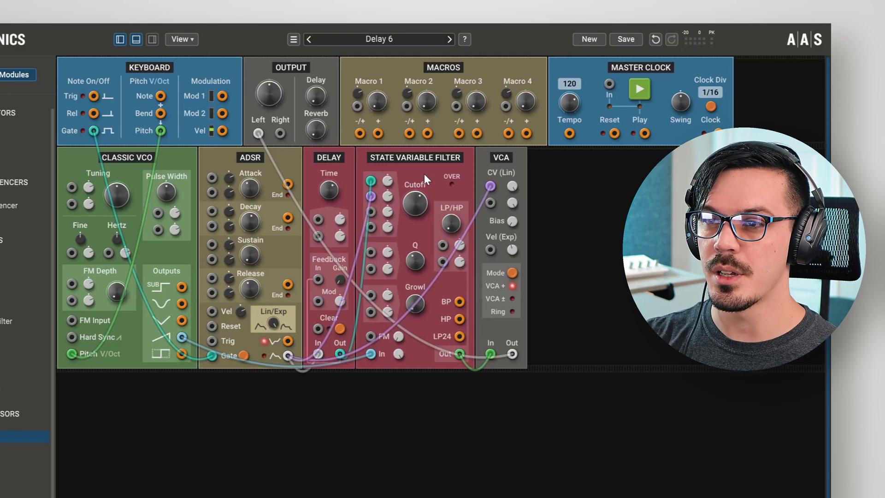
Set Delay time to about 638 ms, feedback to 45%, and ADSR sustain to about 1.300 V
drag(328, 197, 328, 196)
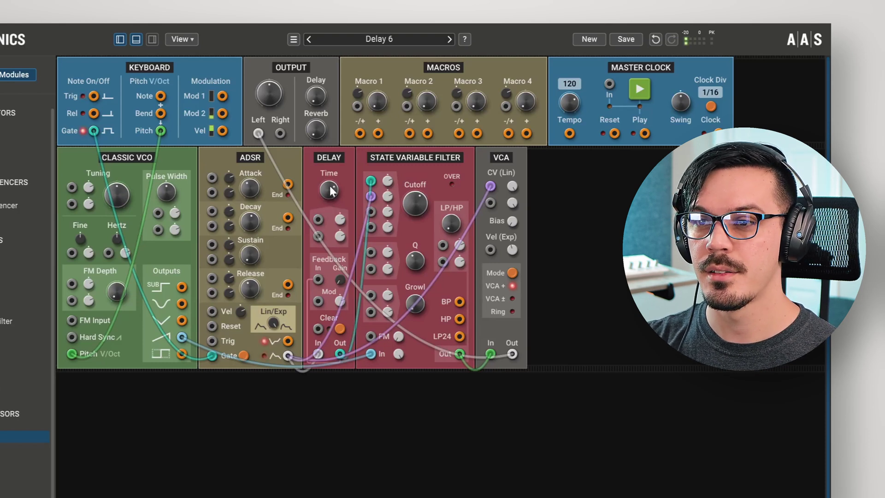
drag(340, 278, 341, 275)
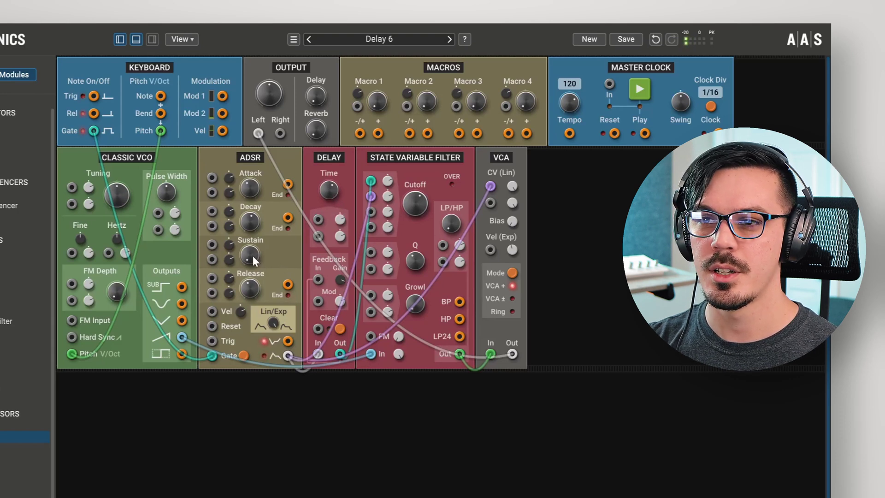
mouse_move(253, 255)
drag(252, 254, 252, 251)
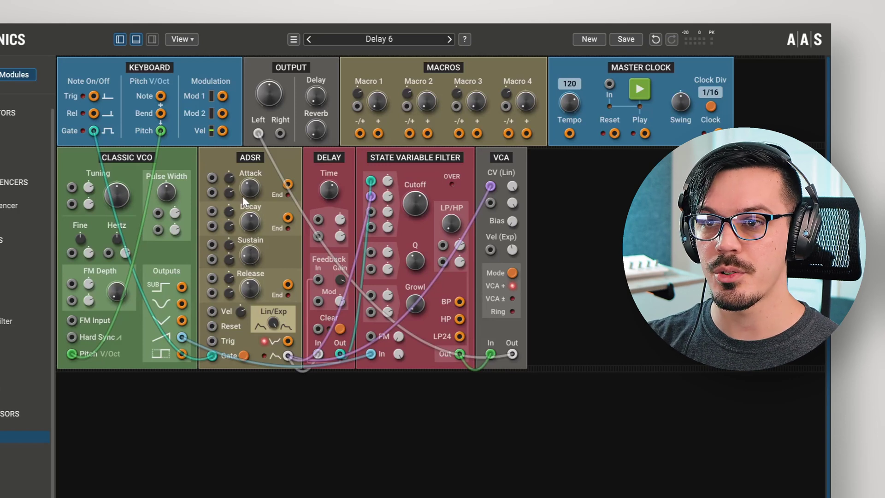
mouse_move(247, 193)
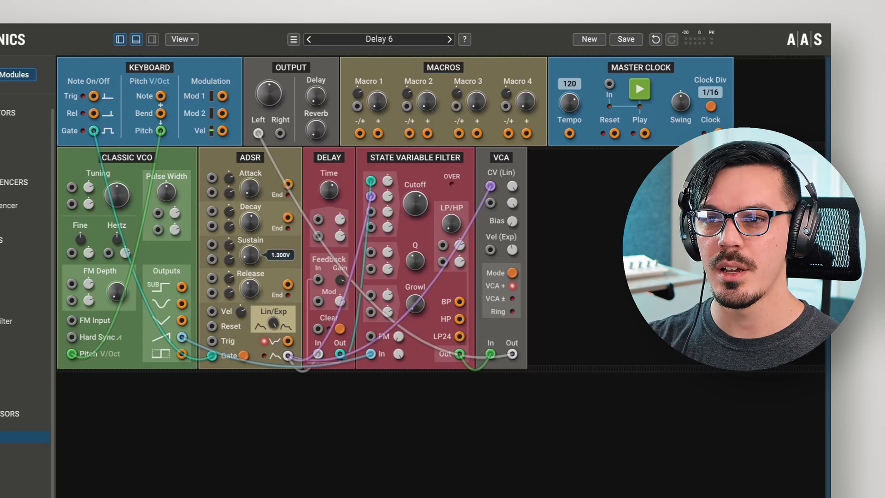
mouse_move(252, 223)
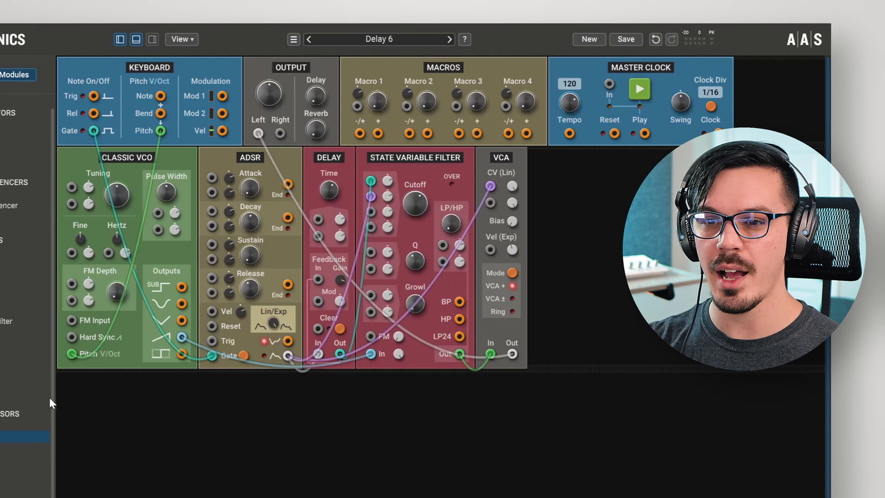
Add a second ADSR gated by the Keyboard Gate, with its envelope feeding the Delay input
drag(25, 251, 315, 246)
drag(320, 353, 95, 134)
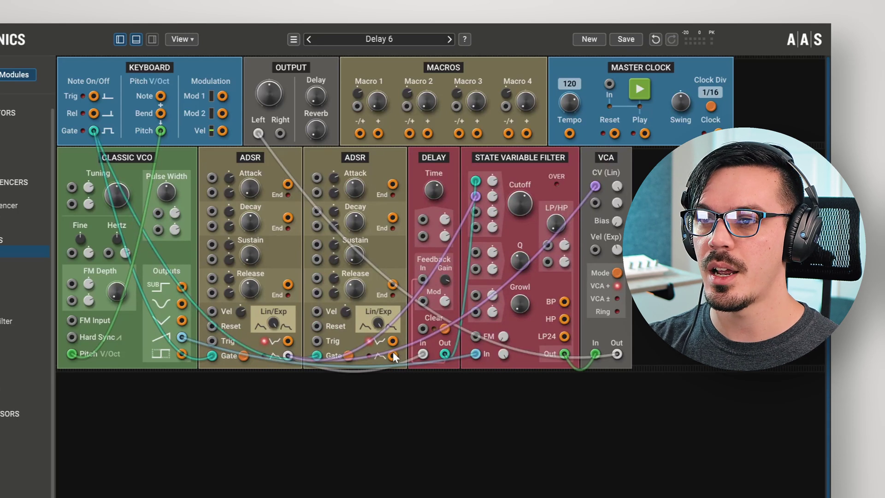
drag(392, 352, 440, 192)
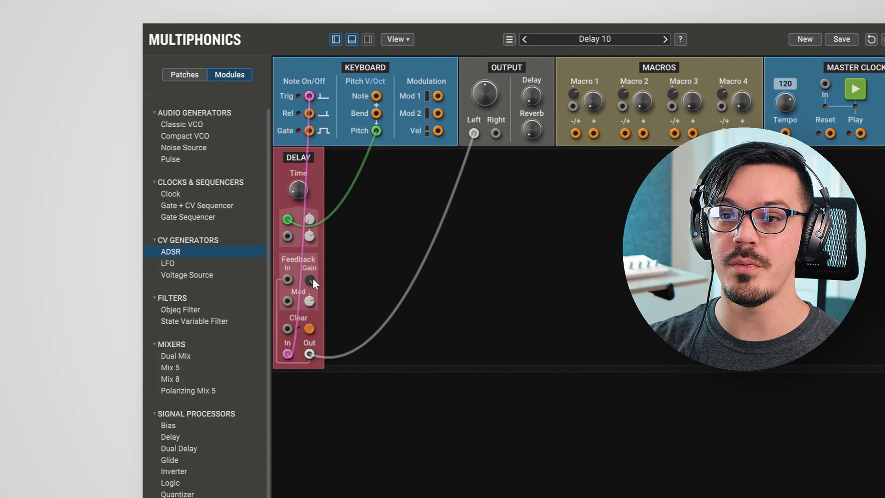
Set the Delay module's feedback gain to 98% and its delay time to about 3.7 ms
mouse_move(309, 280)
drag(310, 279, 310, 281)
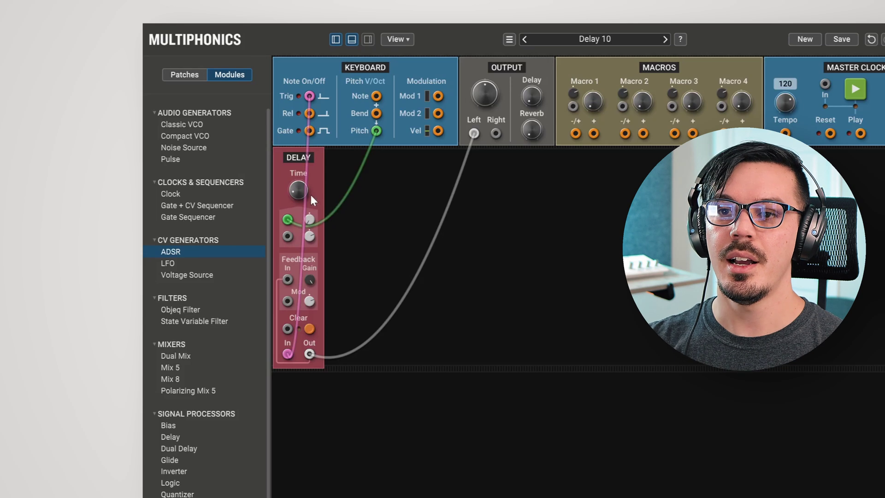
mouse_move(298, 190)
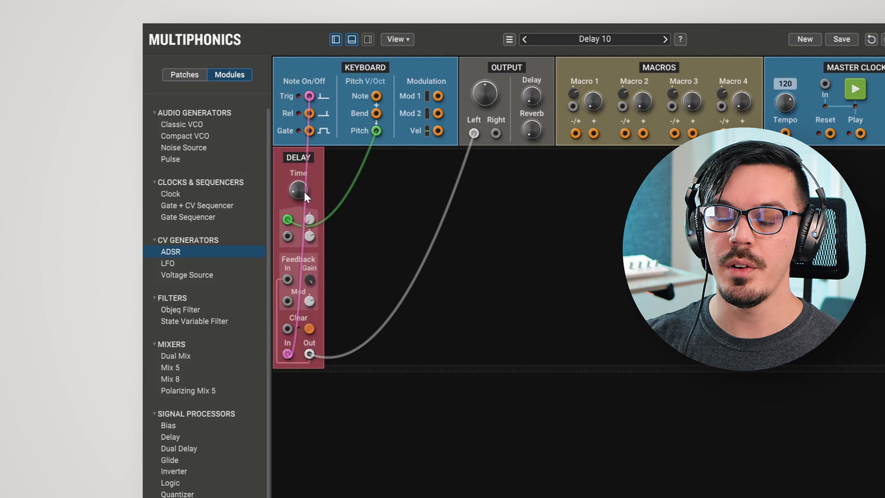
mouse_move(298, 189)
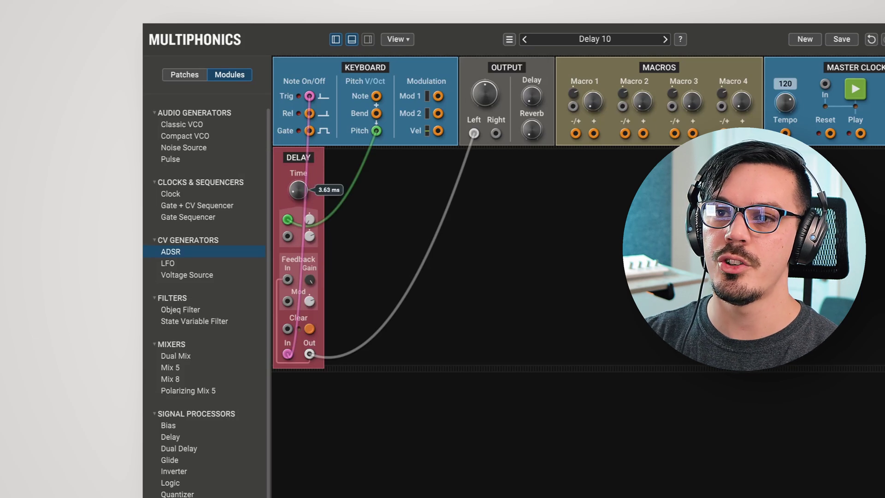
drag(298, 189, 297, 188)
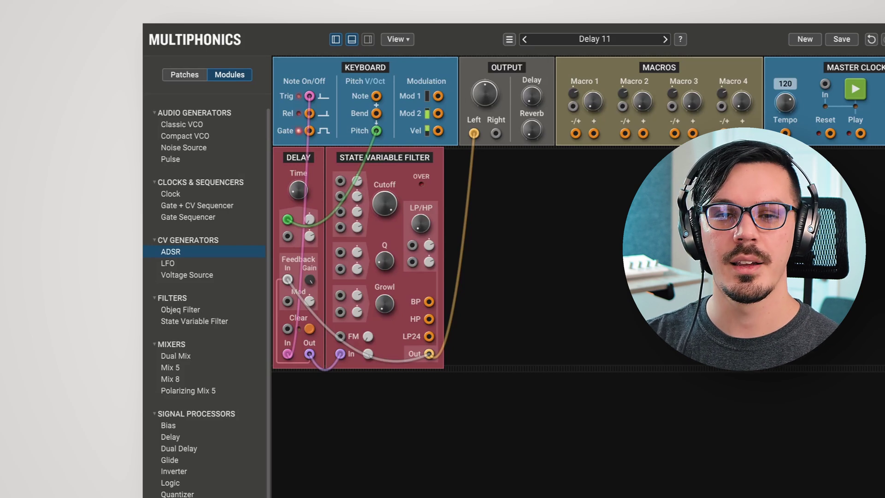
Lower the State Variable Filter Q to 0.27 and sweep cutoff to ~5.5 kHz, back to ~6.8 kHz
mouse_move(385, 203)
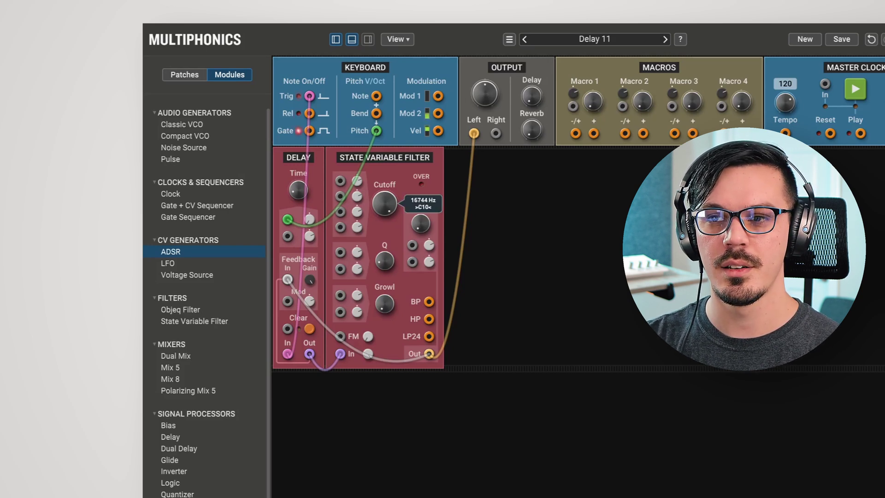
mouse_move(384, 260)
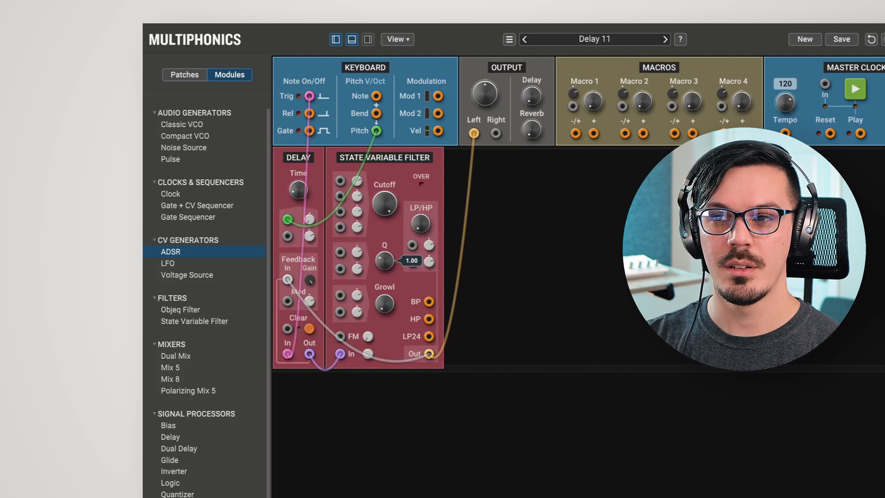
drag(384, 261, 384, 281)
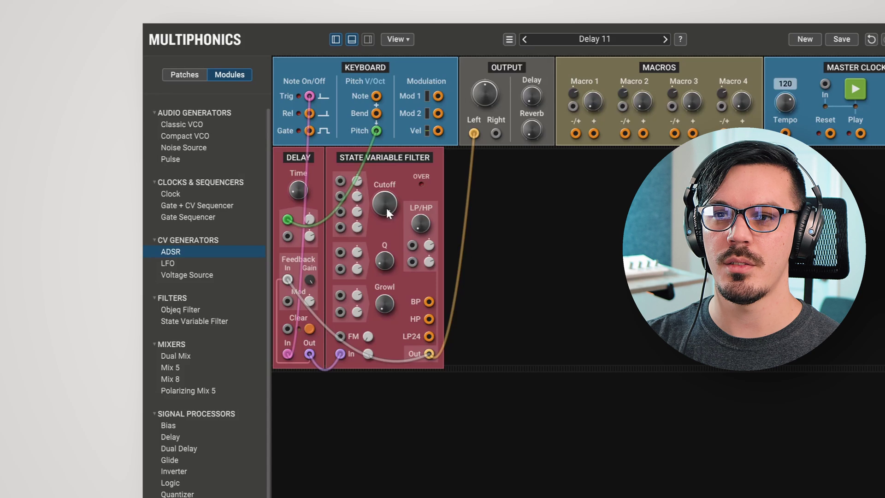
drag(386, 208, 386, 217)
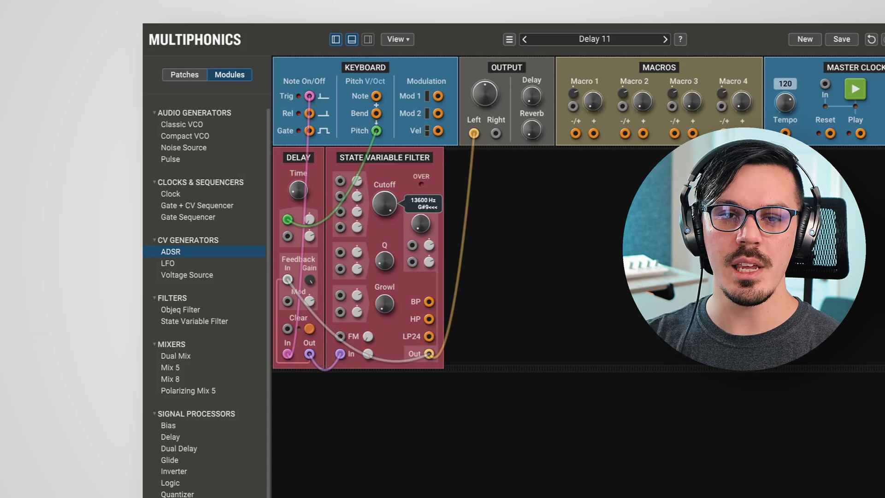
drag(386, 217, 386, 258)
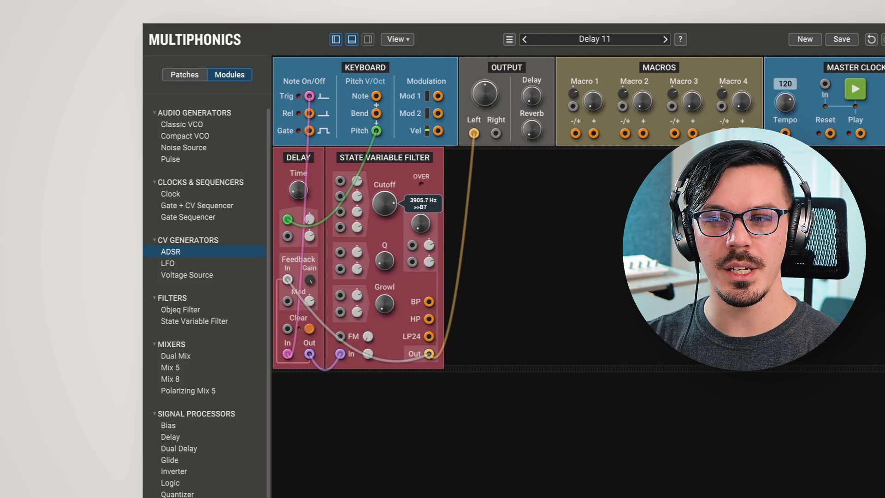
drag(386, 258, 384, 192)
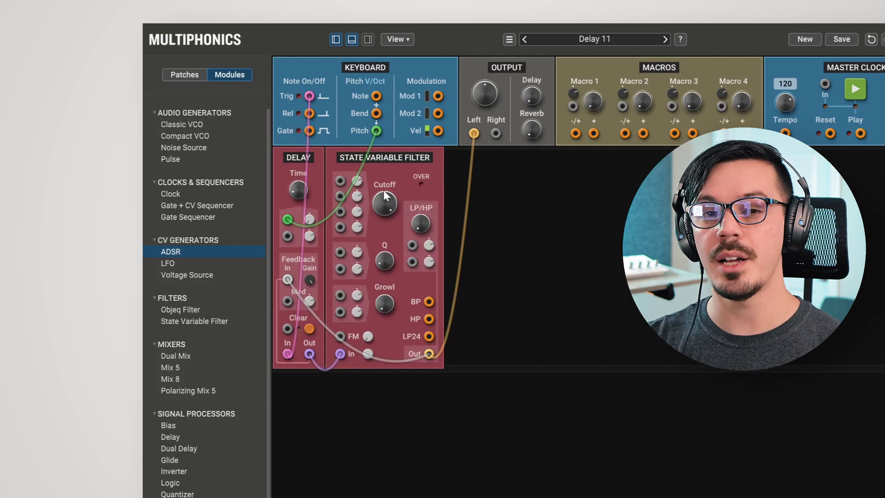